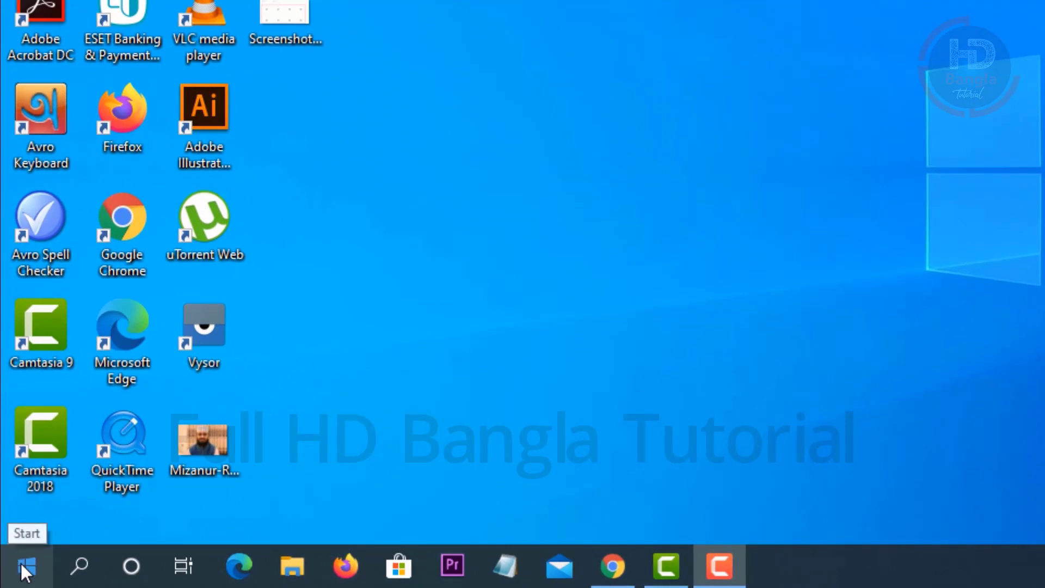
Open the Display page in the System category of Windows Settings
{"action": "left_click", "coordinate": [22, 568]}
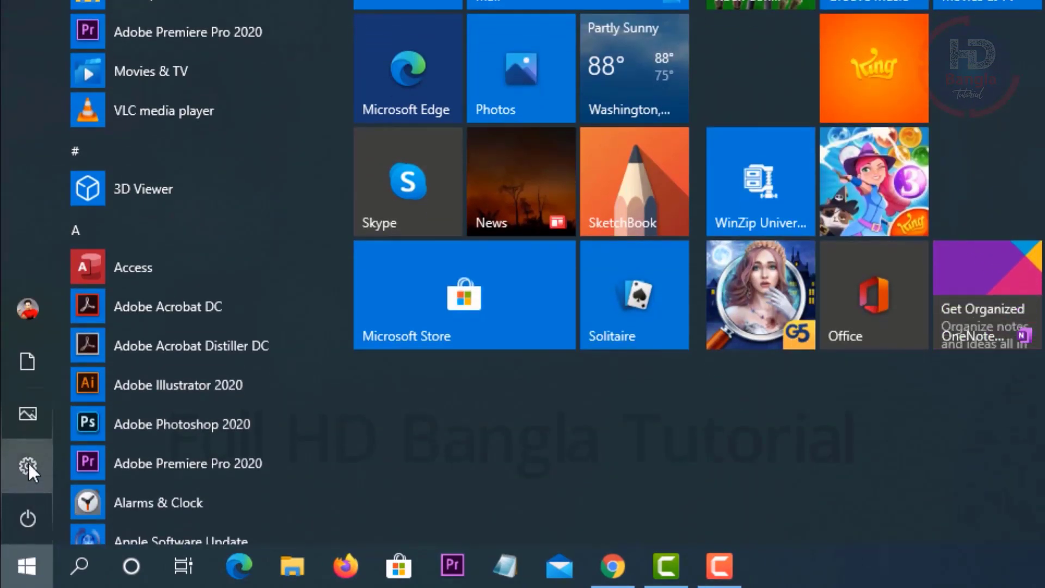
{"action": "left_click", "coordinate": [28, 466]}
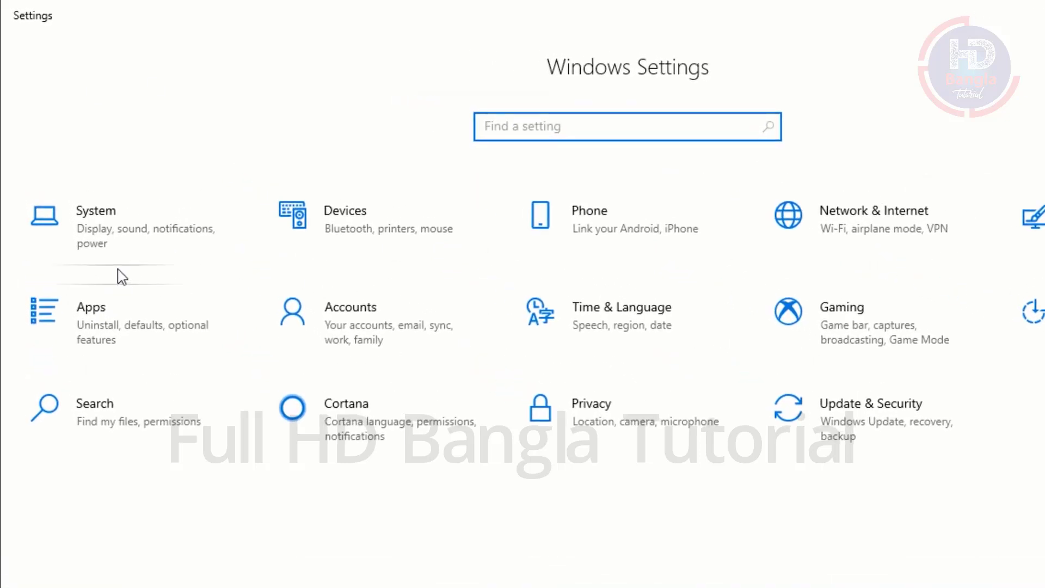
{"action": "left_click", "coordinate": [124, 237]}
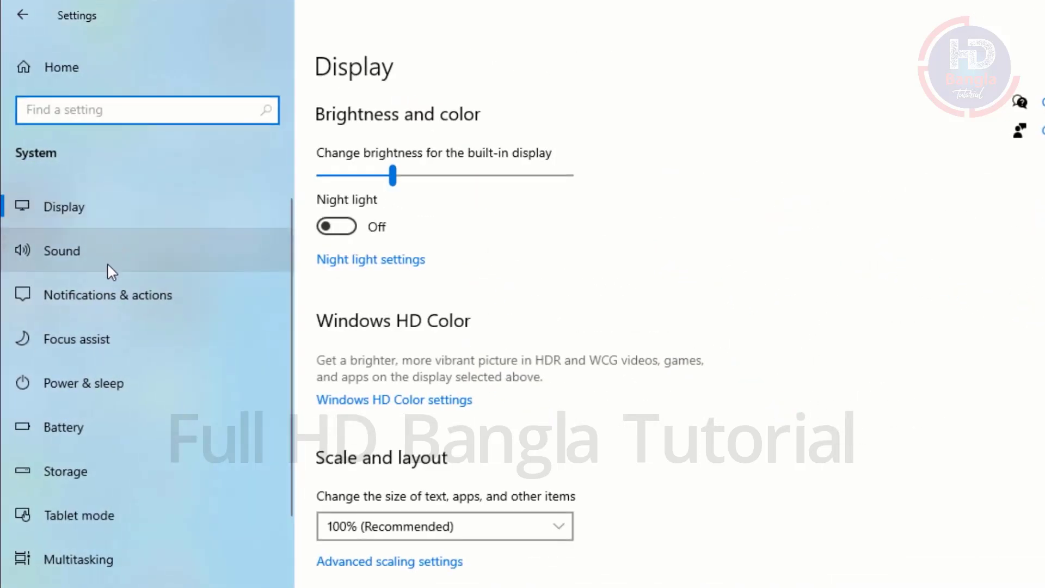
{"action": "left_click", "coordinate": [70, 207]}
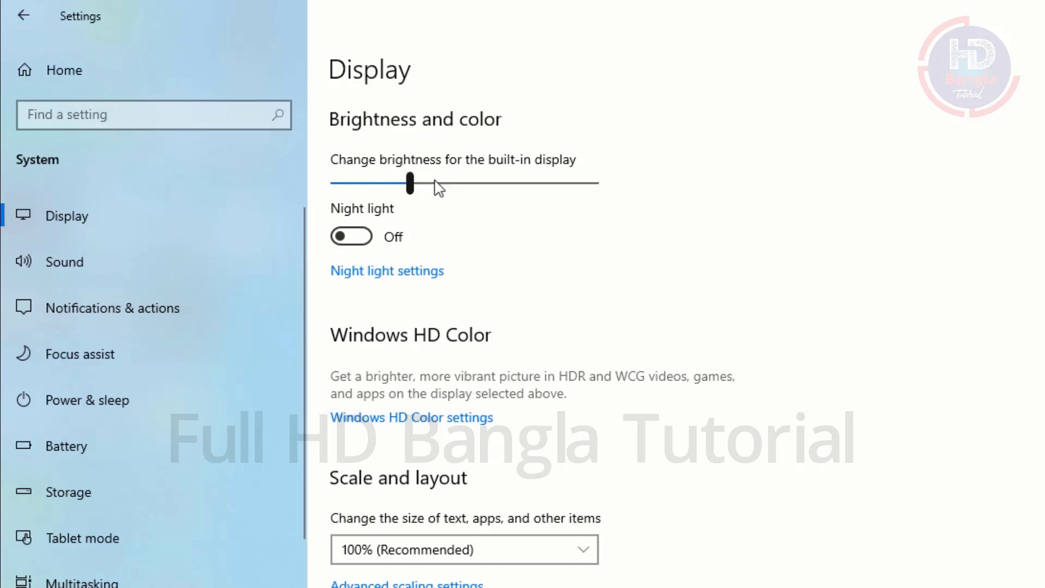
Raise the built-in display's brightness to 100, and reduce it to roughly a quarter of its range
{"action": "left_click_drag", "start_coordinate": [411, 187], "coordinate": [602, 210]}
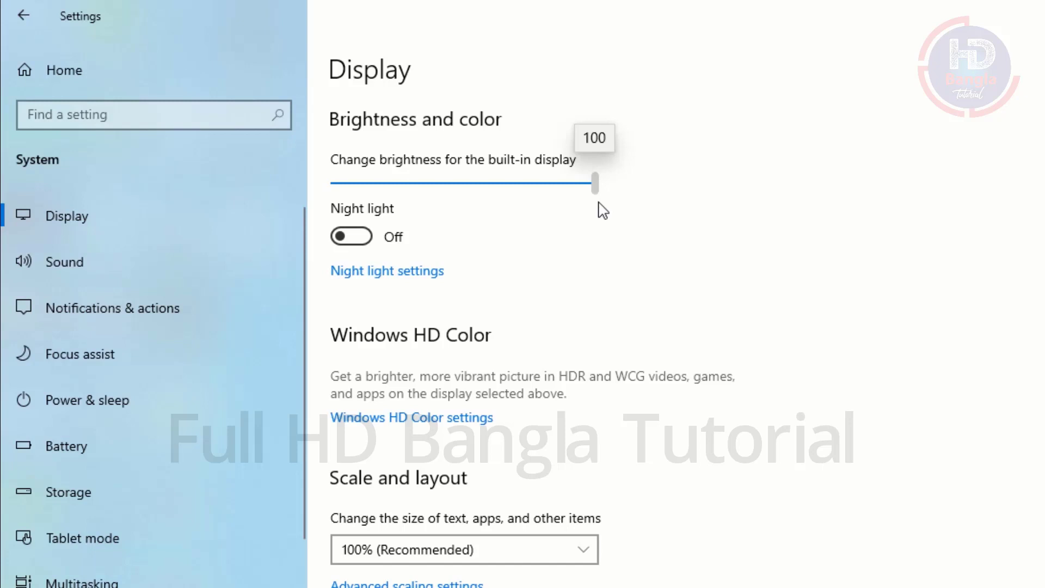
{"action": "left_click_drag", "start_coordinate": [602, 210], "coordinate": [404, 220]}
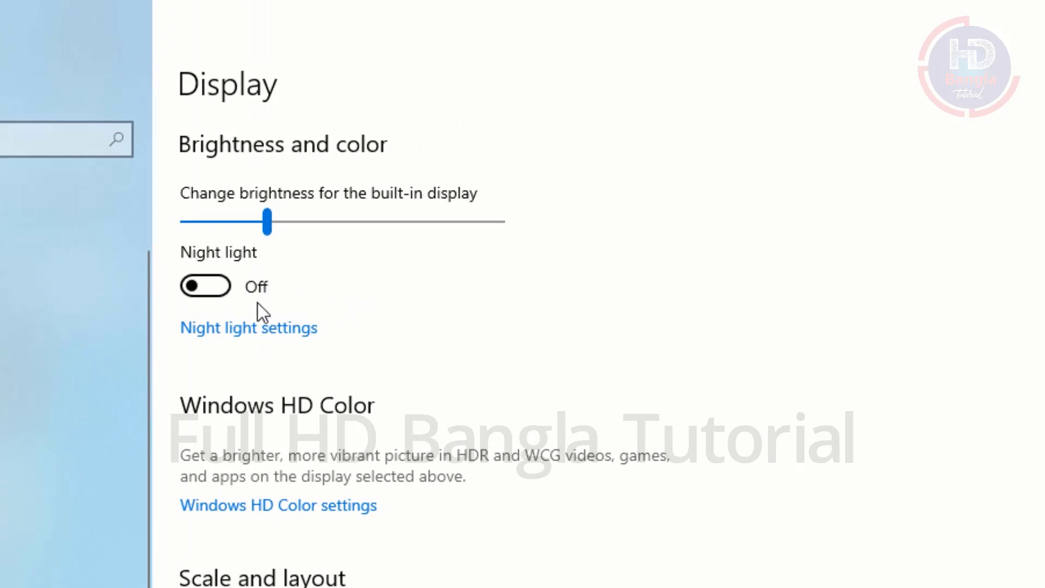
Try Night light on the Display page by switching it on and off twice
{"action": "left_click", "coordinate": [225, 284]}
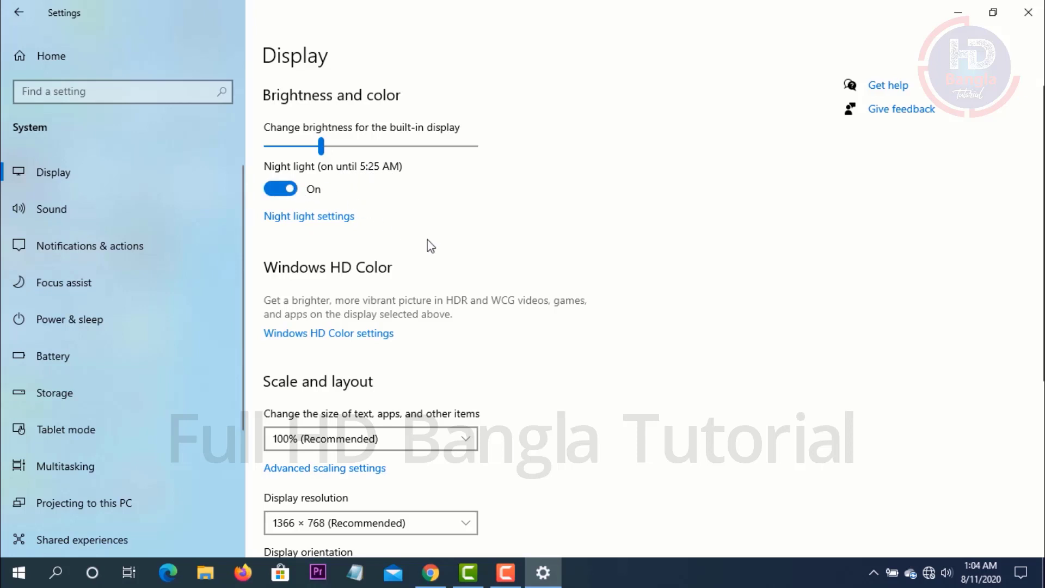
{"action": "left_click", "coordinate": [293, 191]}
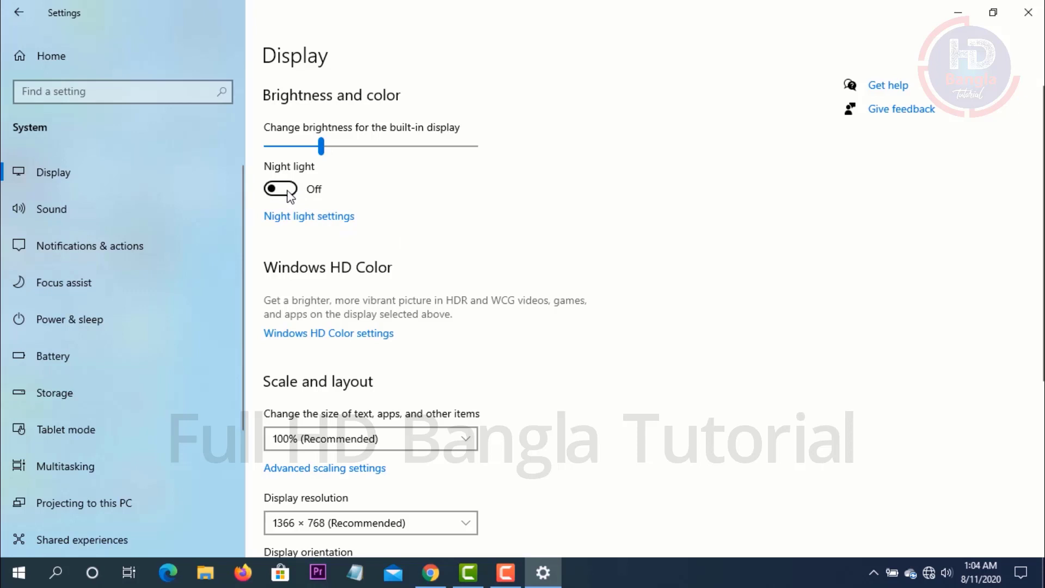
{"action": "left_click", "coordinate": [288, 191]}
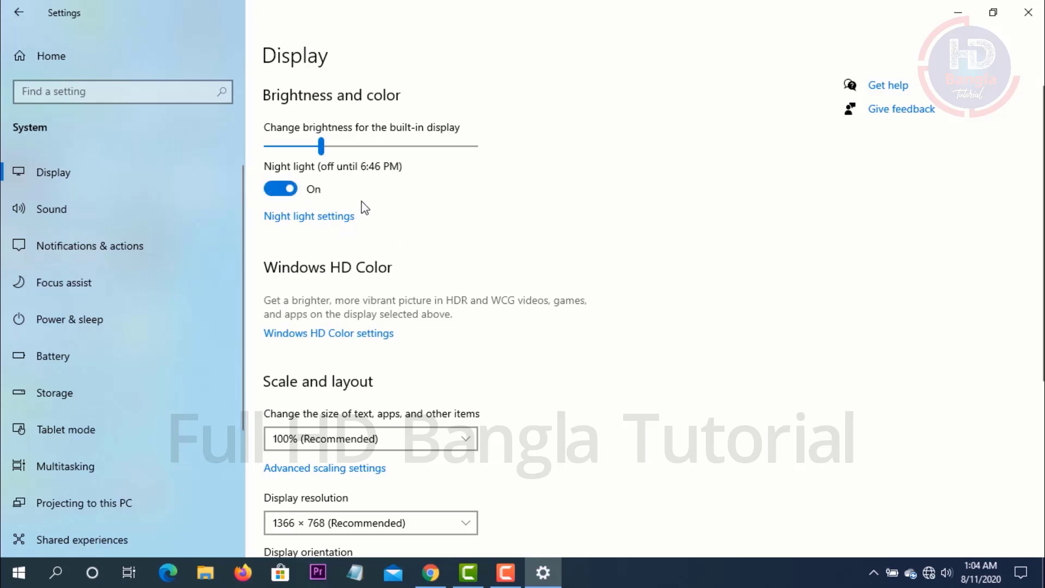
{"action": "left_click", "coordinate": [290, 191]}
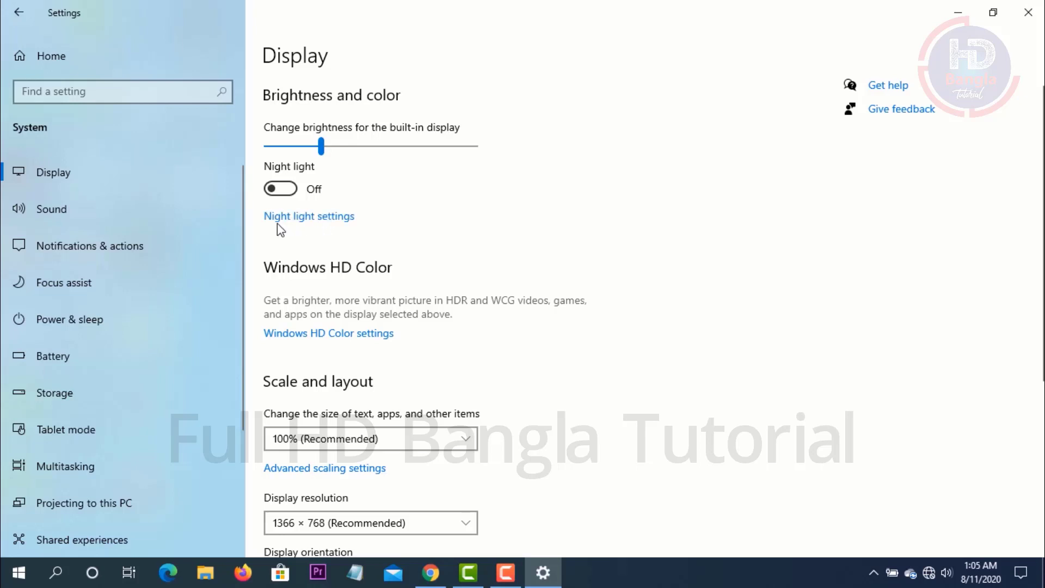
Turn night light on from its detailed settings, and toggle its schedule on, off and on again
{"action": "left_click", "coordinate": [319, 220]}
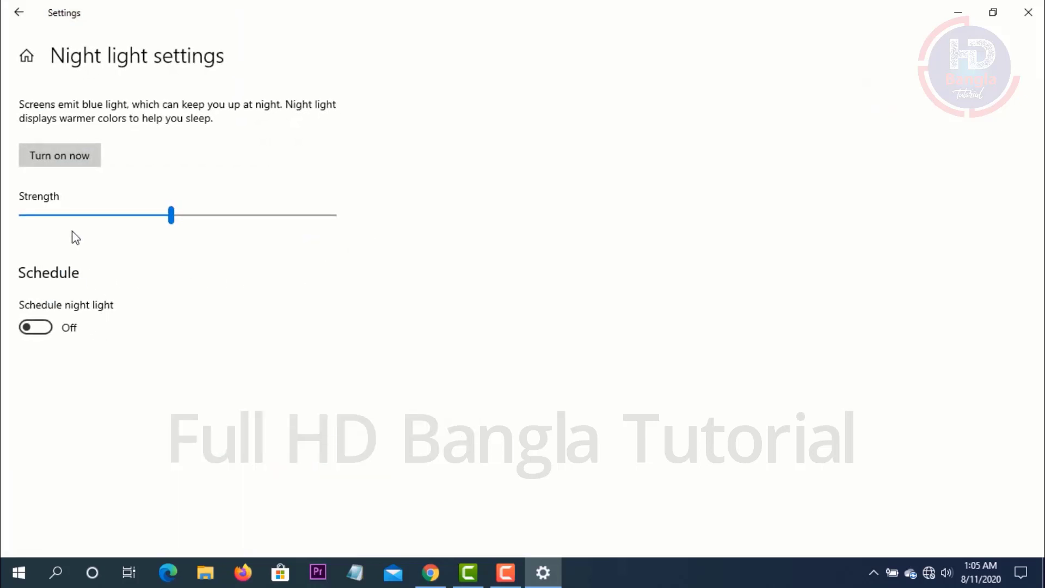
{"action": "left_click", "coordinate": [68, 162]}
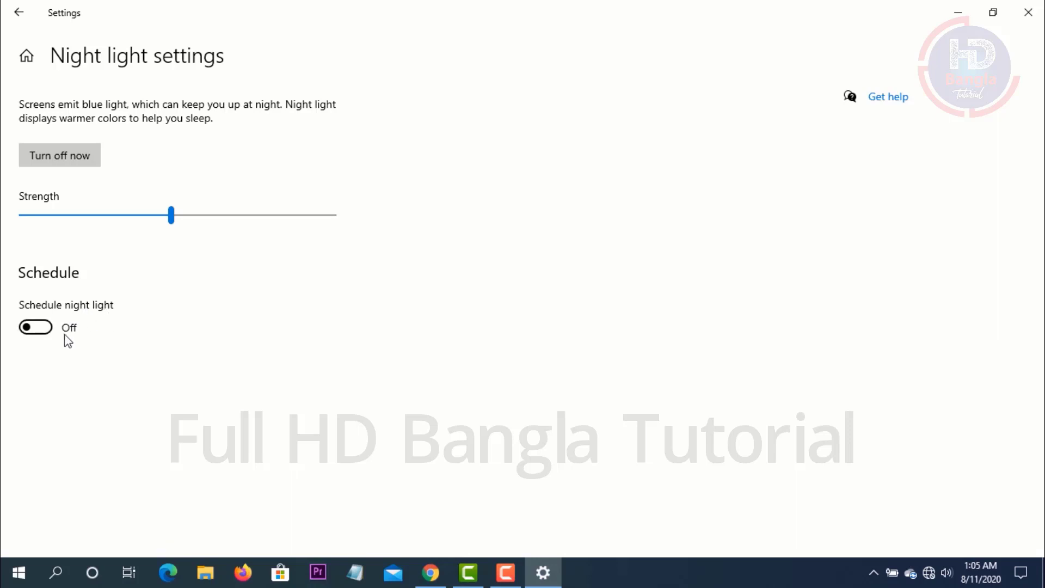
{"action": "left_click", "coordinate": [47, 328]}
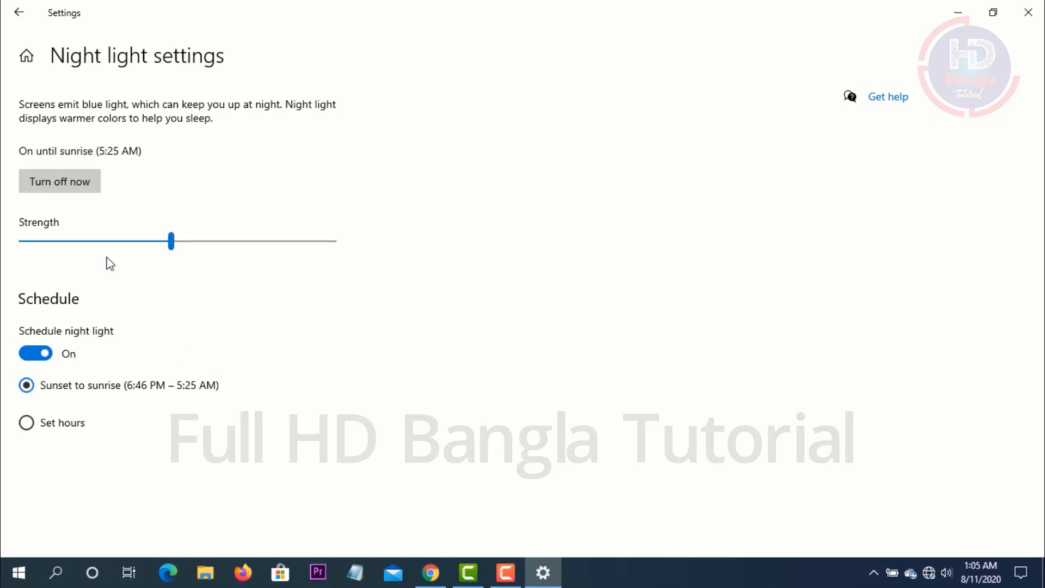
{"action": "left_click", "coordinate": [36, 354]}
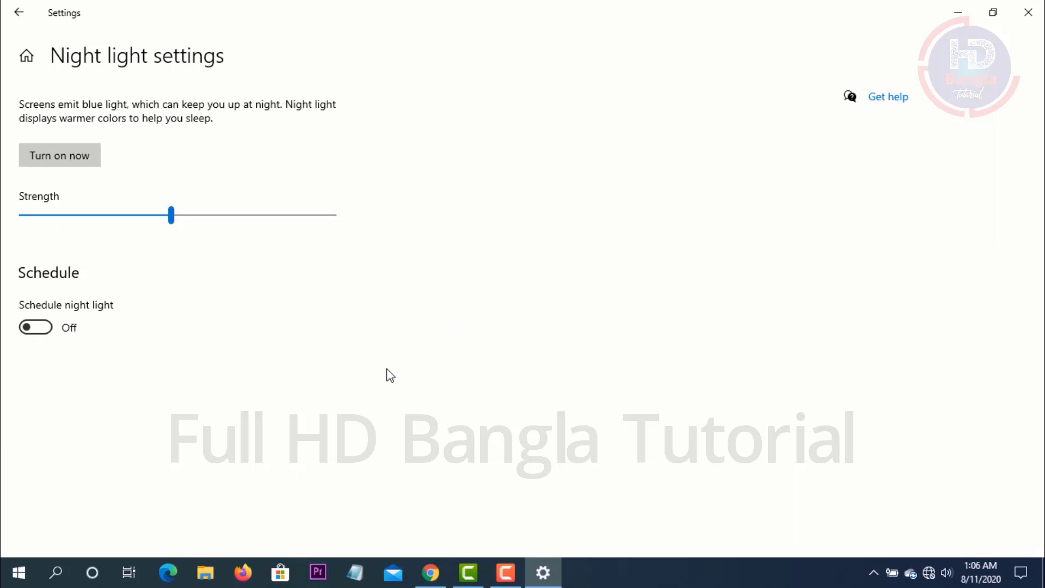
{"action": "left_click", "coordinate": [48, 329]}
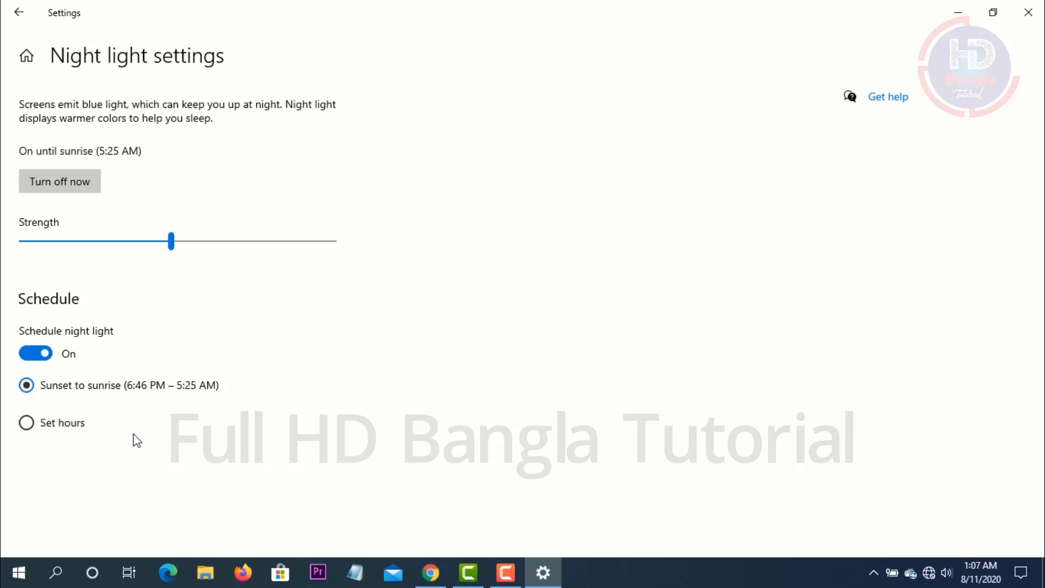
Switch the night light schedule to Set hours with a turn-off time of 11:00 PM
{"action": "left_click", "coordinate": [27, 424]}
{"action": "scroll", "coordinate": [264, 477], "scroll_direction": "down", "scroll_amount": 1}
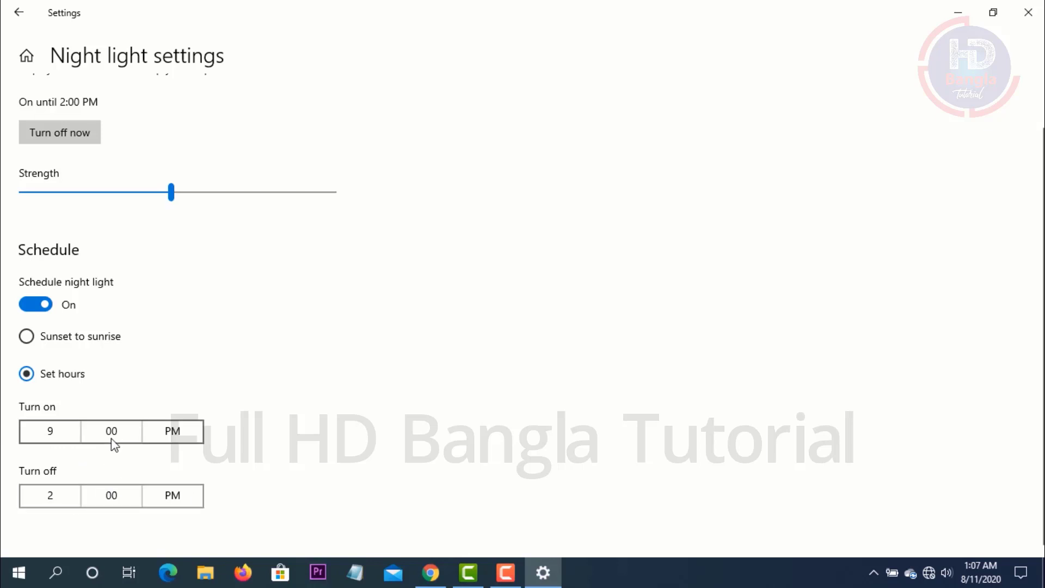
{"action": "left_click", "coordinate": [71, 502]}
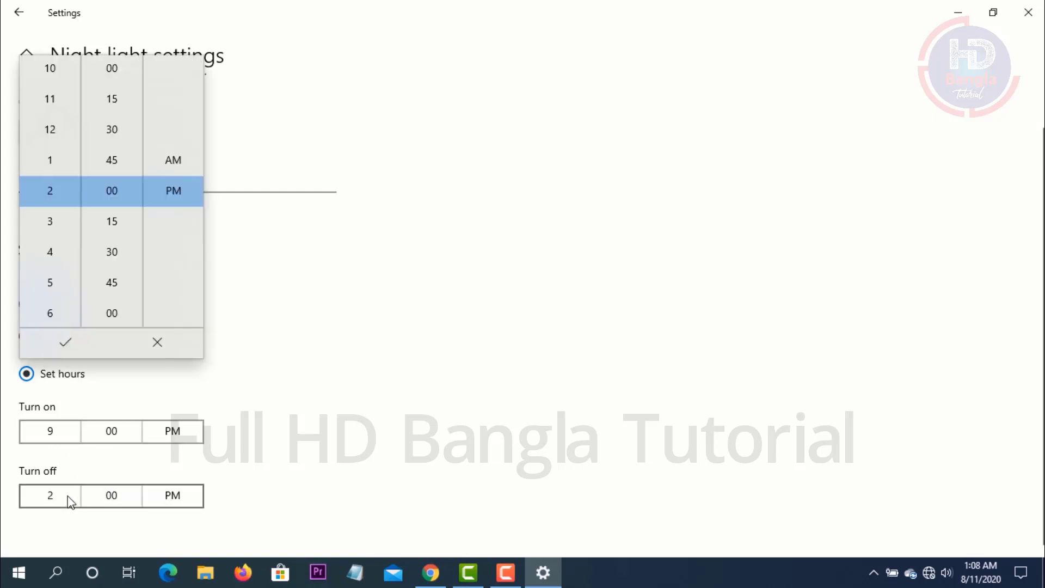
{"action": "scroll", "coordinate": [60, 262], "scroll_direction": "down", "scroll_amount": 6}
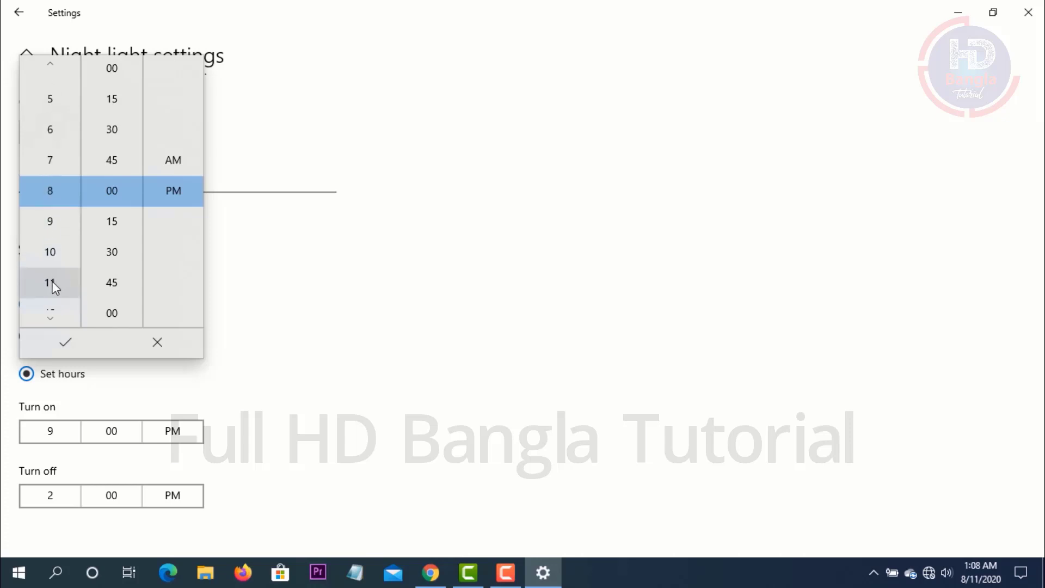
{"action": "left_click", "coordinate": [50, 283]}
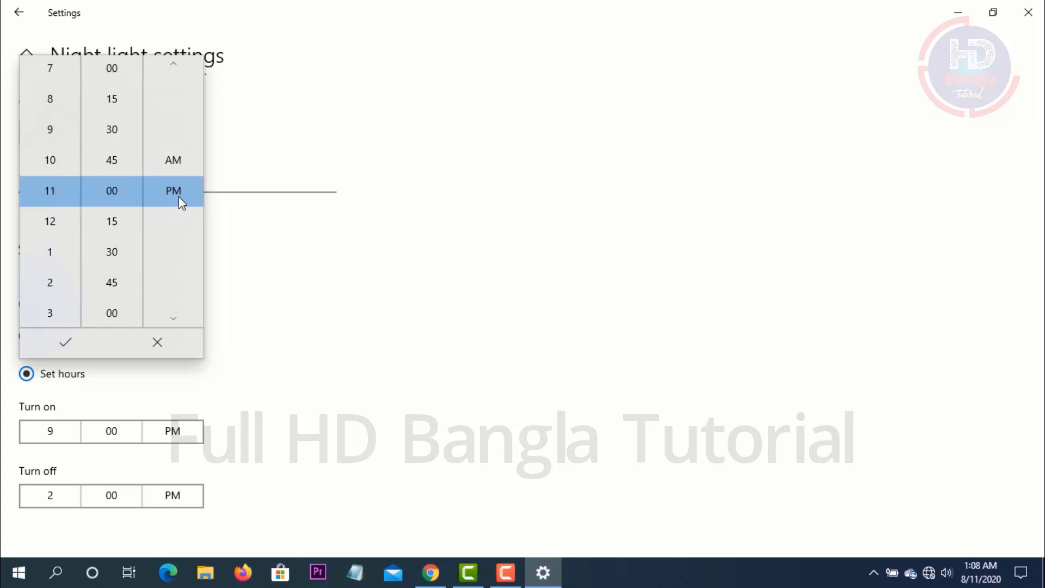
{"action": "left_click", "coordinate": [65, 343]}
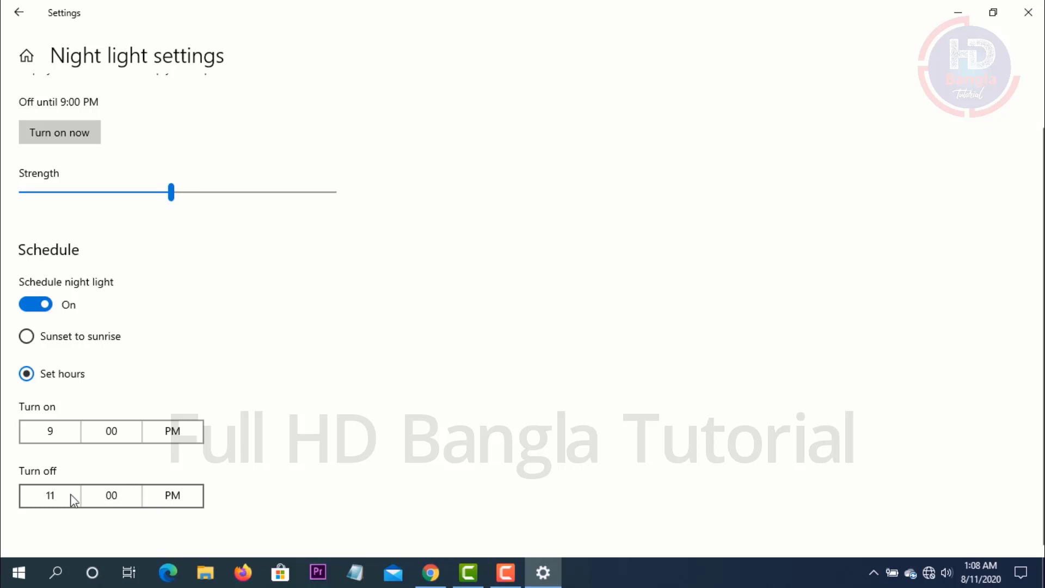
Set the night light schedule's turn-off time to 5:00 AM
{"action": "left_click", "coordinate": [168, 487]}
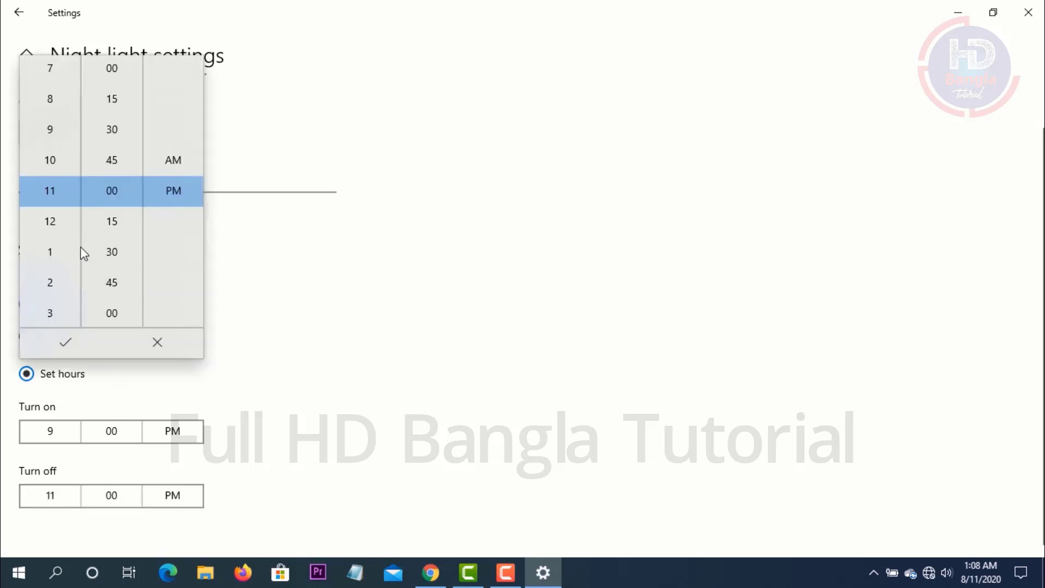
{"action": "left_click", "coordinate": [53, 282]}
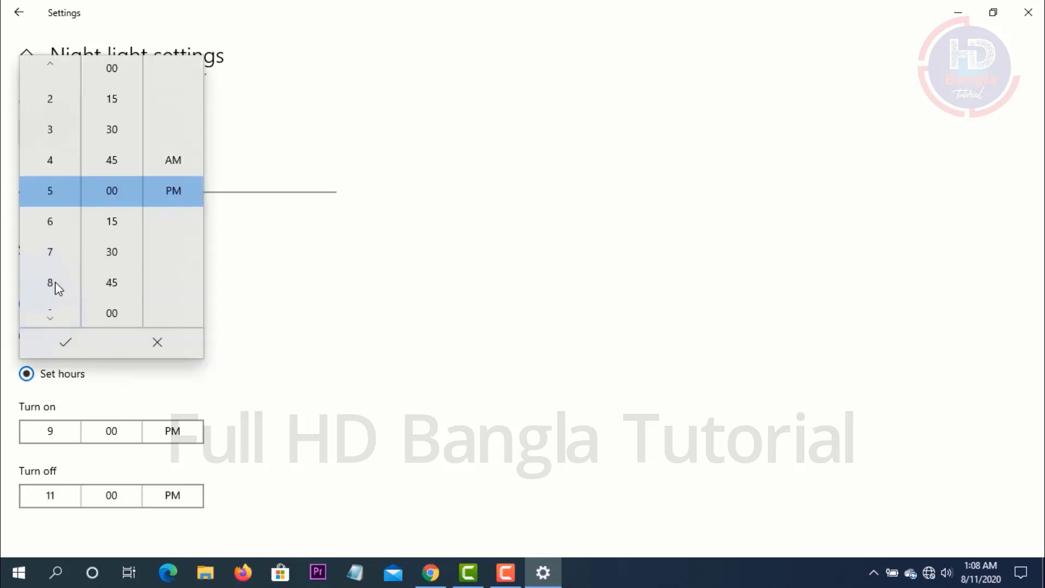
{"action": "left_click", "coordinate": [173, 166]}
{"action": "left_click", "coordinate": [79, 346]}
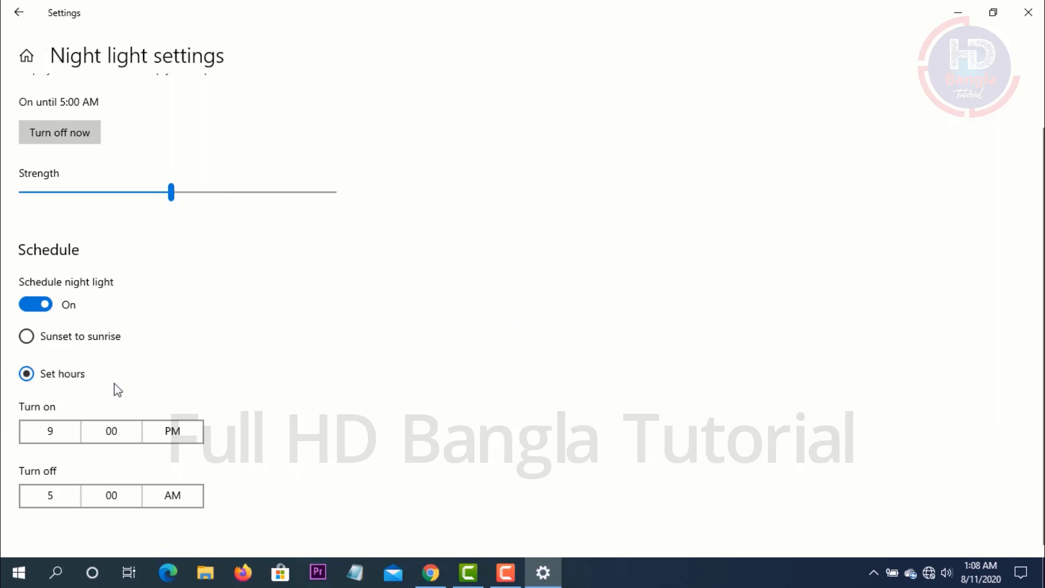
Switch the night light schedule to Sunset to sunrise, and turn night light off and on again manually
{"action": "left_click", "coordinate": [27, 337]}
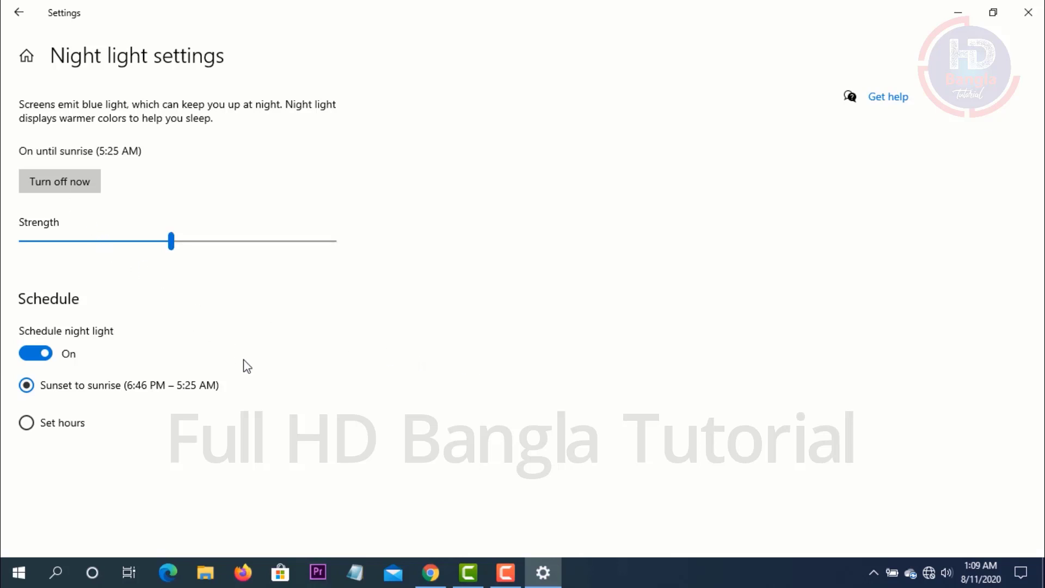
{"action": "left_click", "coordinate": [63, 184]}
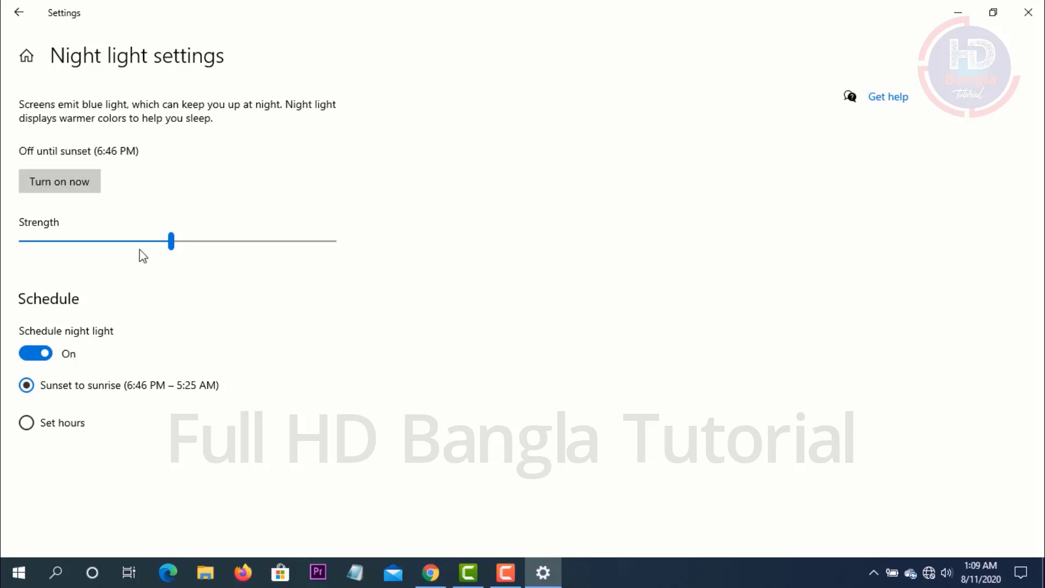
{"action": "left_click", "coordinate": [59, 180]}
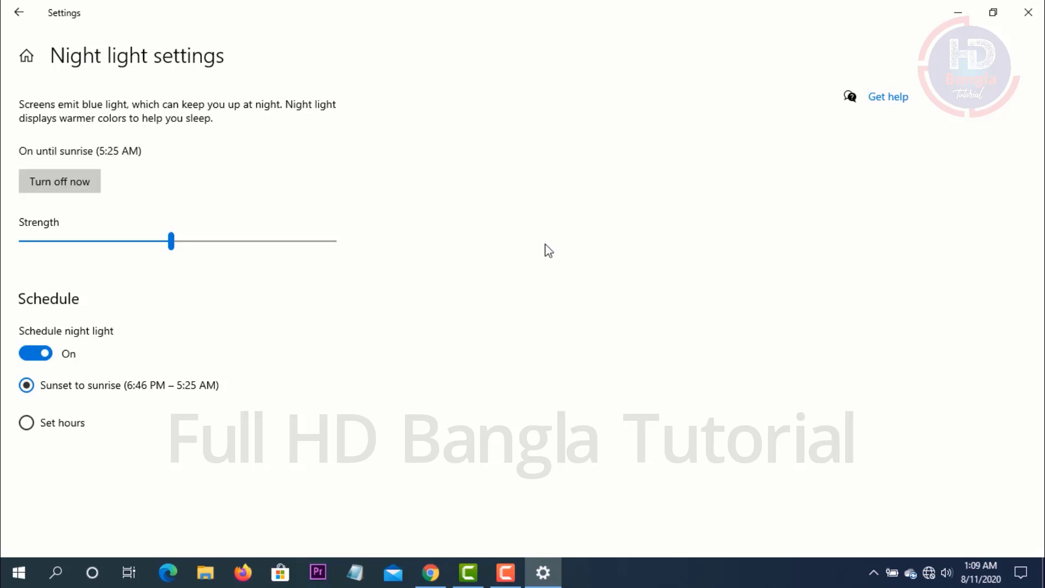
Return to the Display page and switch Night light off and on several times, leaving it on
{"action": "left_click", "coordinate": [21, 16]}
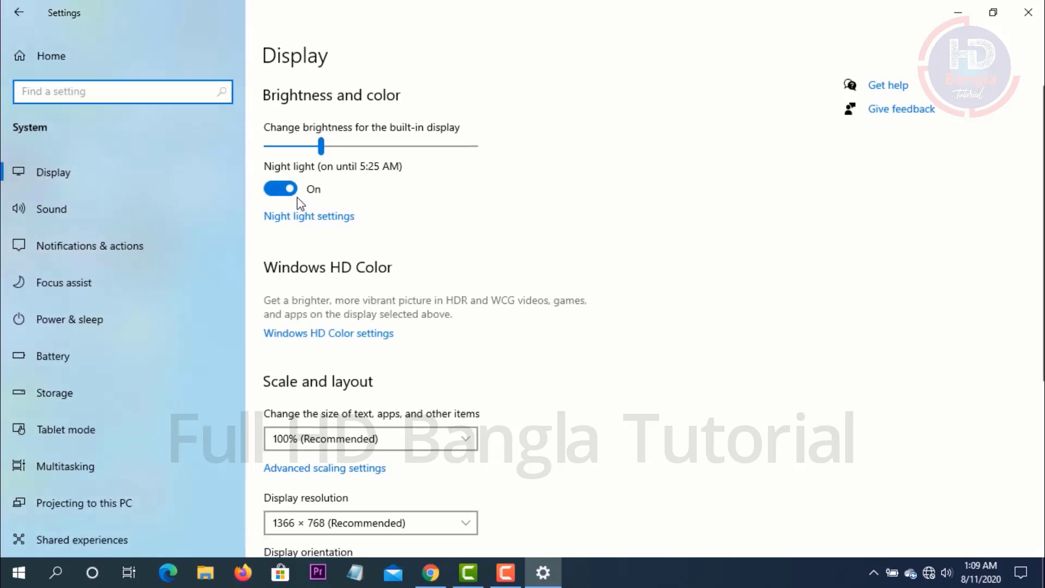
{"action": "left_click", "coordinate": [294, 190]}
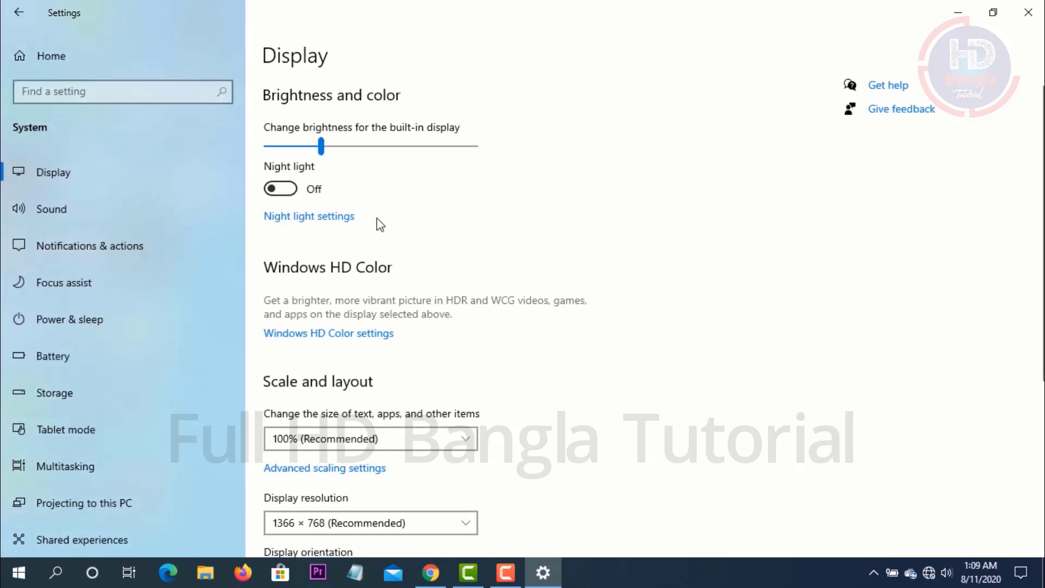
{"action": "left_click", "coordinate": [293, 190]}
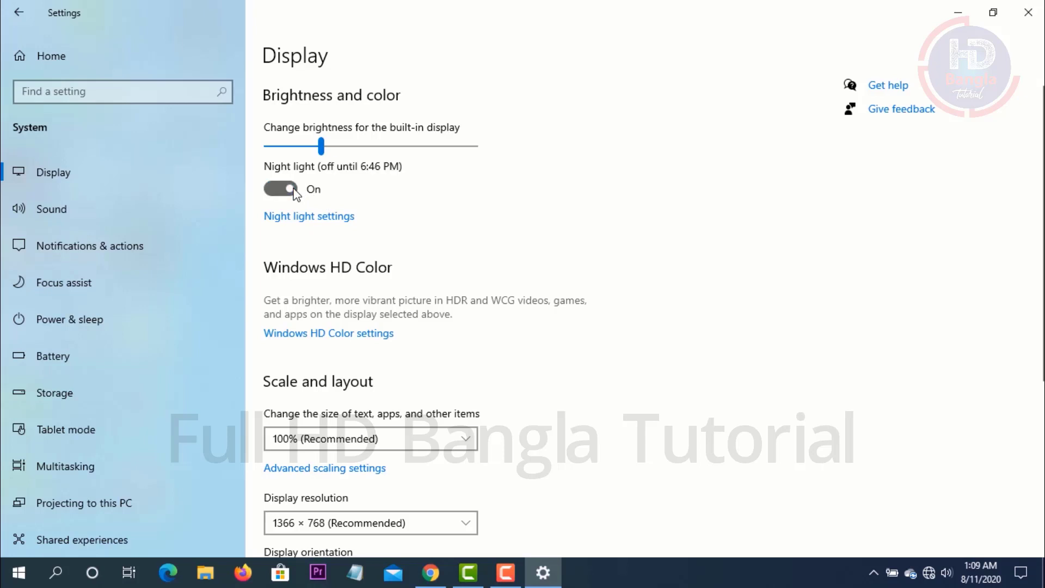
{"action": "left_click", "coordinate": [294, 190]}
{"action": "left_click", "coordinate": [294, 190]}
{"action": "left_click", "coordinate": [293, 191]}
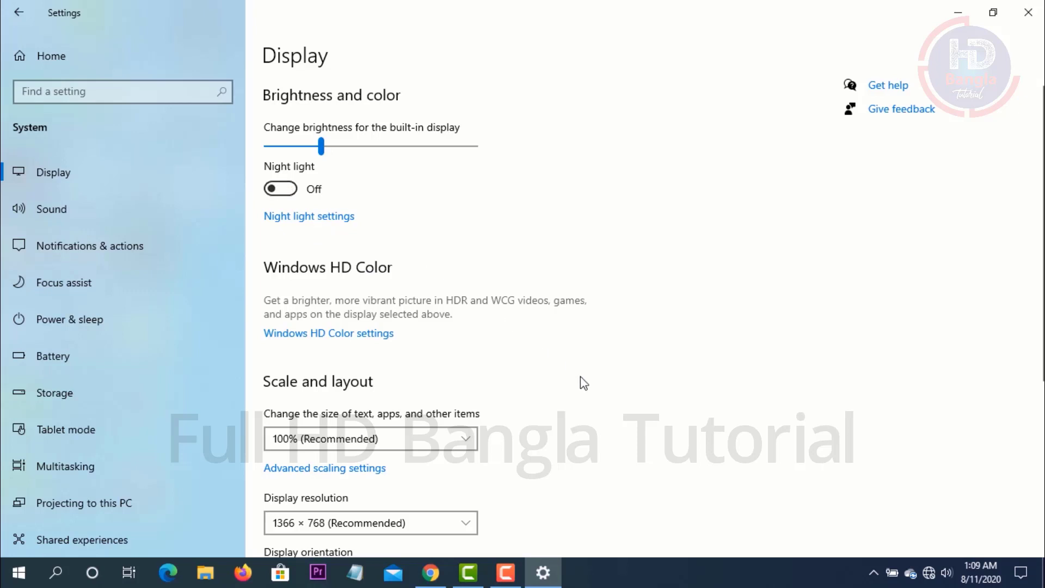
{"action": "left_click", "coordinate": [297, 193]}
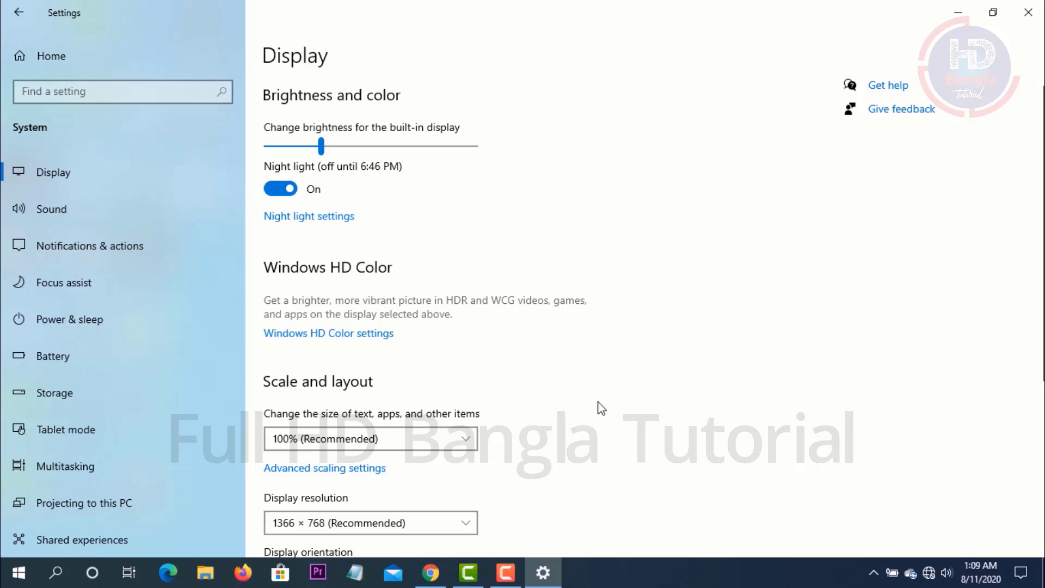
Turn night light off for now in its detailed settings, and return to the Display page
{"action": "left_click", "coordinate": [316, 217]}
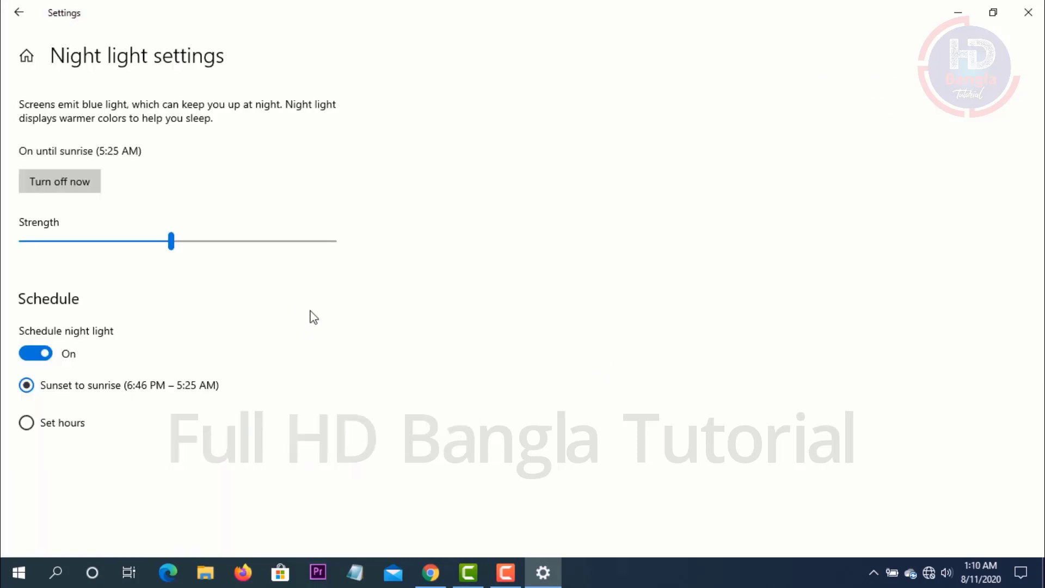
{"action": "left_click", "coordinate": [68, 185]}
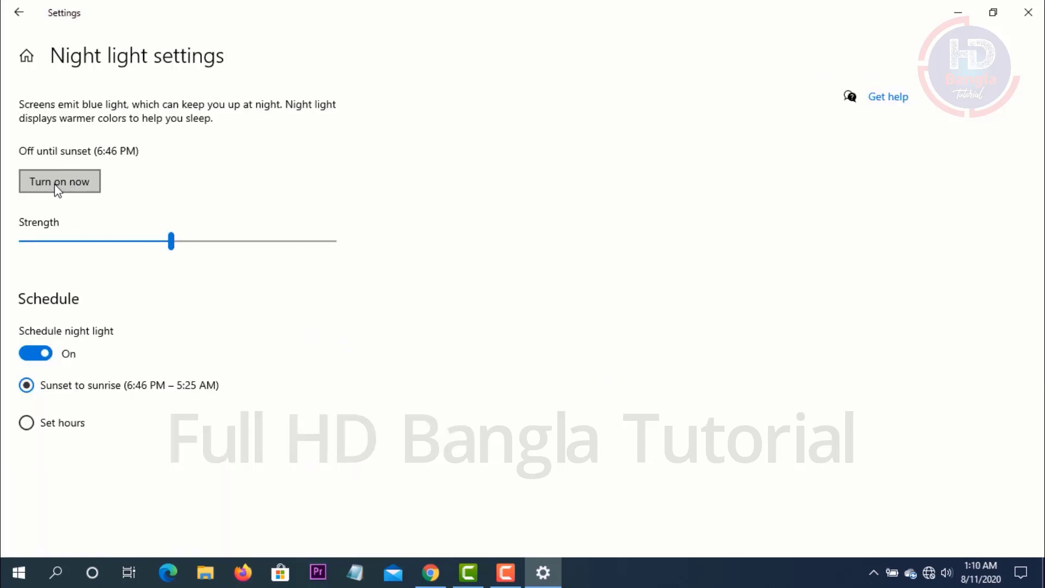
{"action": "left_click", "coordinate": [19, 12]}
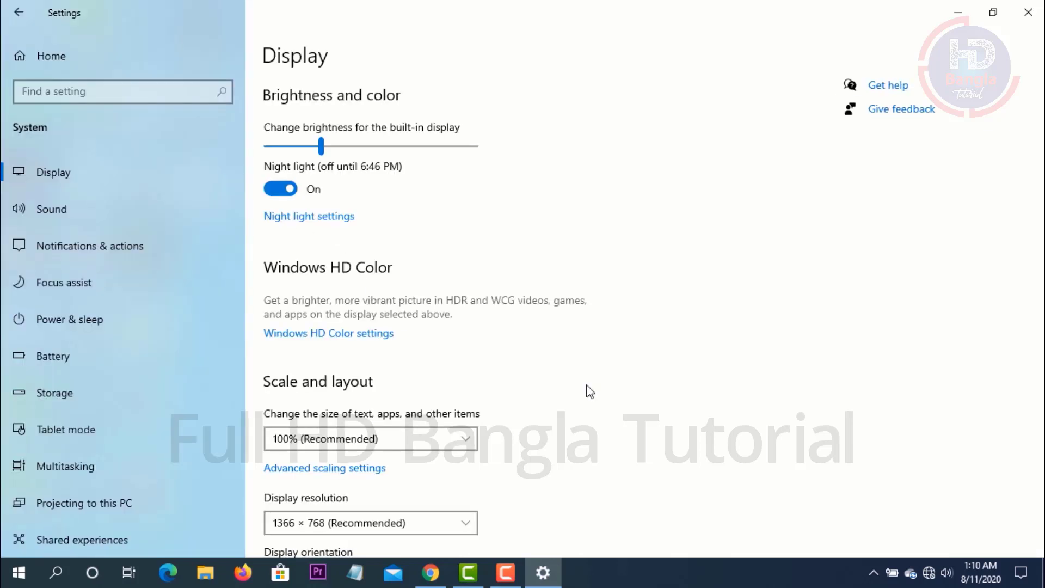